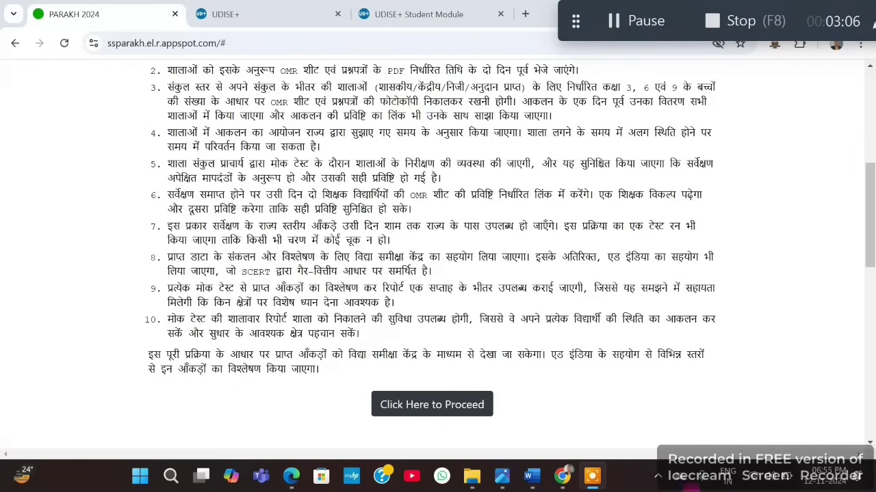
Proceed past the PARAKH instructions and open the form for adding new student data.
{"action": "left_click", "coordinate": [423, 409]}
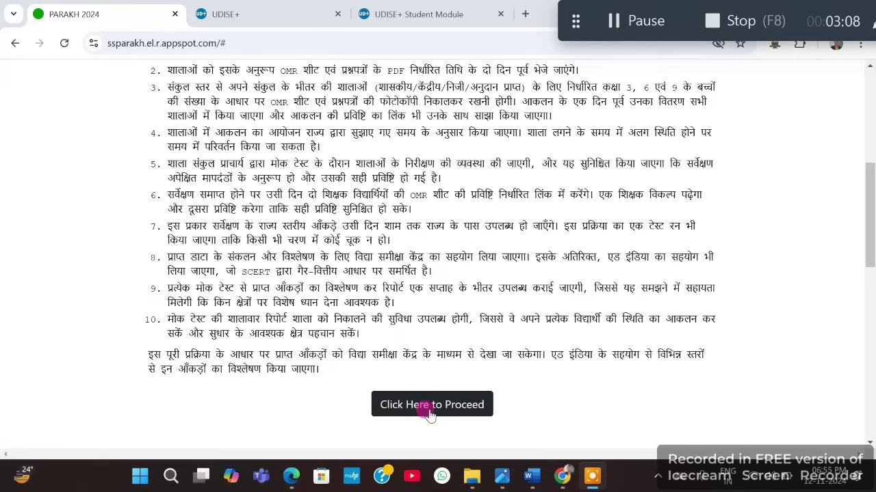
{"action": "scroll", "coordinate": [342, 307], "scroll_direction": "up", "scroll_amount": 1}
{"action": "scroll", "coordinate": [342, 308], "scroll_direction": "up", "scroll_amount": 3}
{"action": "scroll", "coordinate": [381, 206], "scroll_direction": "down", "scroll_amount": 6}
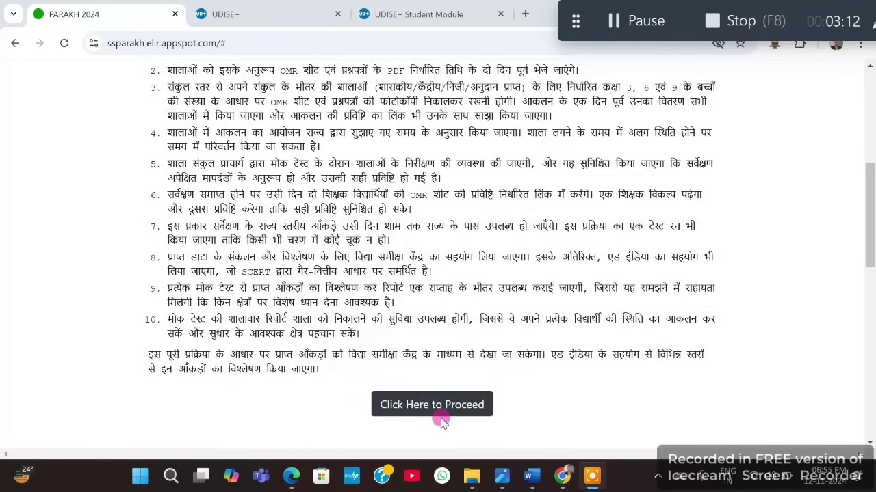
{"action": "left_click", "coordinate": [428, 405]}
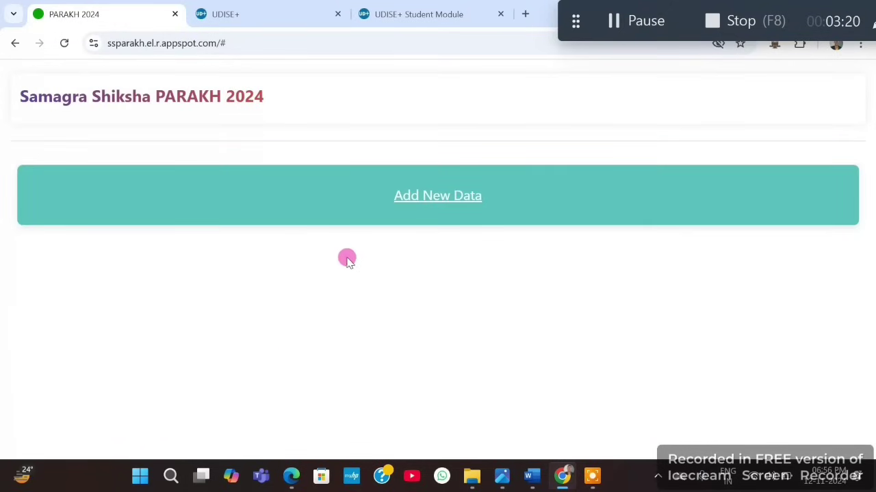
{"action": "left_click", "coordinate": [437, 204]}
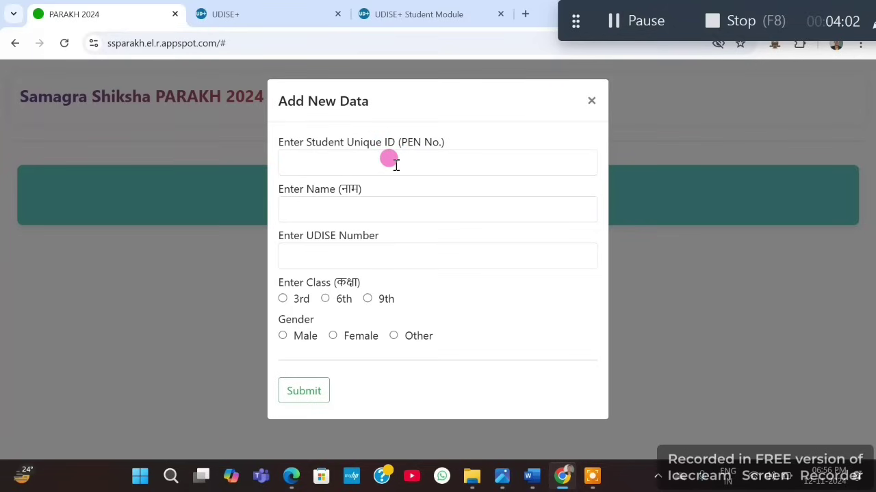
Switch to the UDISE+ Student Module and open the list of active students for 2024-25.
{"action": "left_click", "coordinate": [406, 15]}
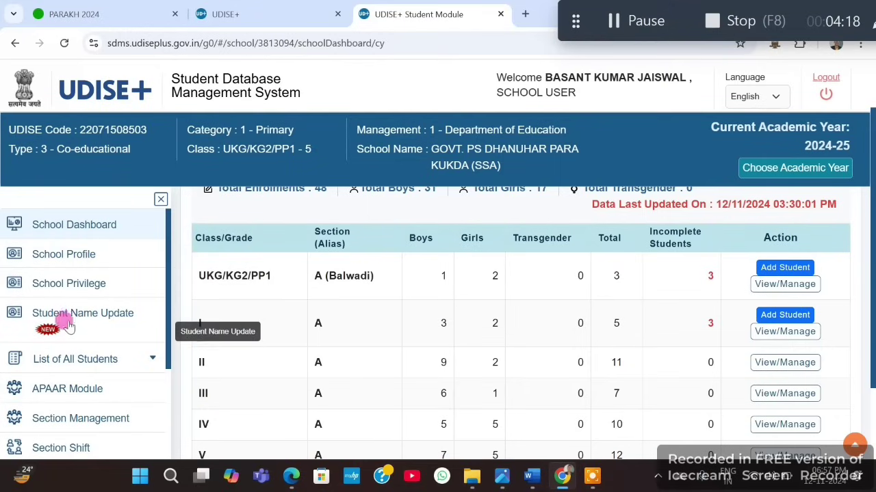
{"action": "scroll", "coordinate": [86, 355], "scroll_direction": "down", "scroll_amount": 1}
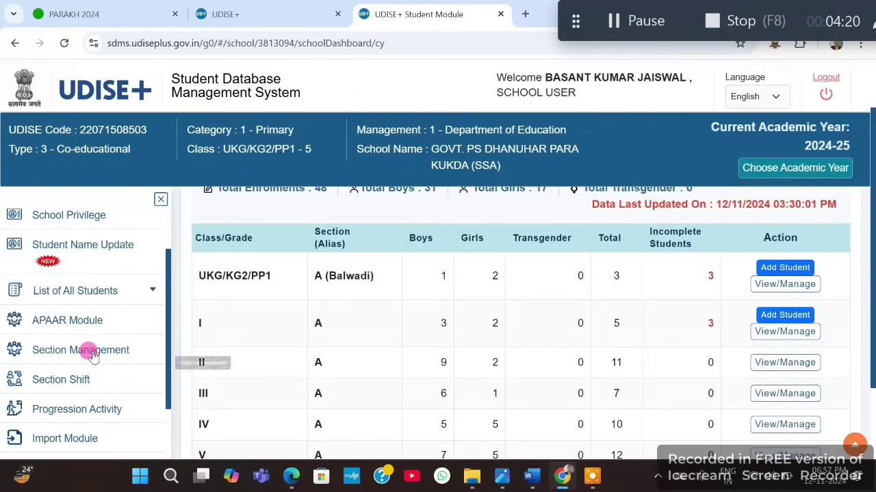
{"action": "left_click", "coordinate": [91, 291]}
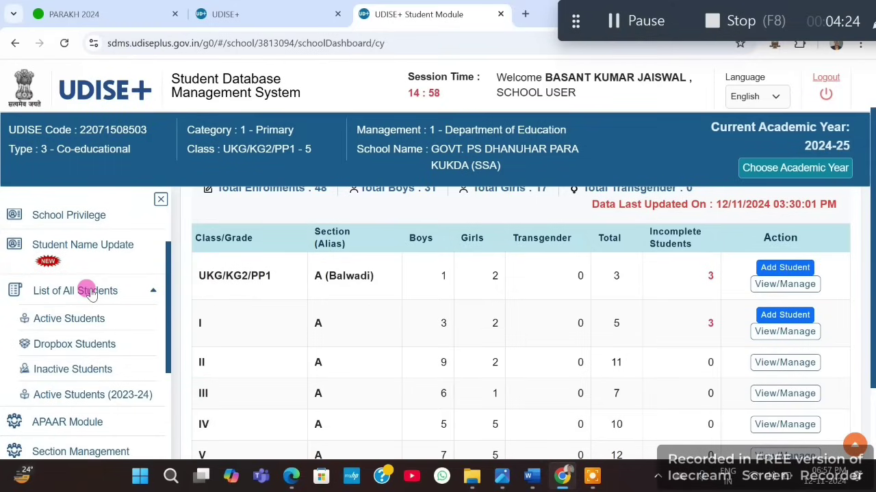
{"action": "left_click", "coordinate": [68, 320]}
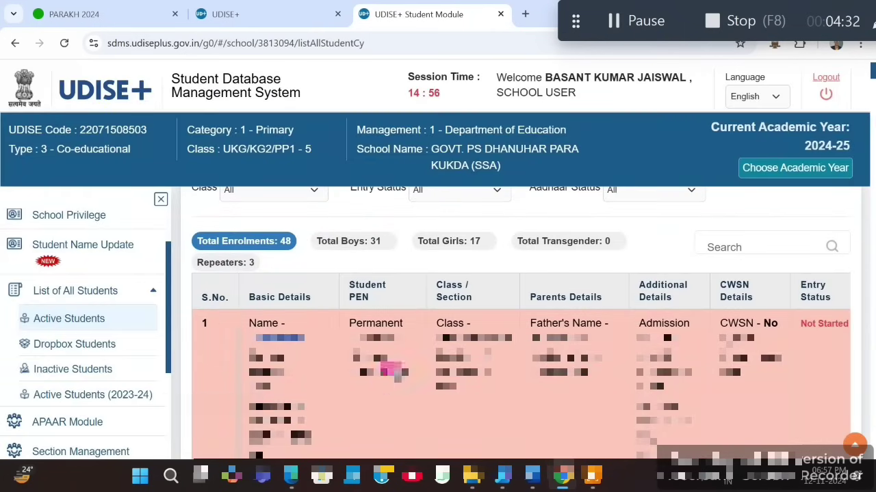
Download the list of all students as an Excel file and open the downloaded workbook.
{"action": "scroll", "coordinate": [417, 391], "scroll_direction": "up", "scroll_amount": 2}
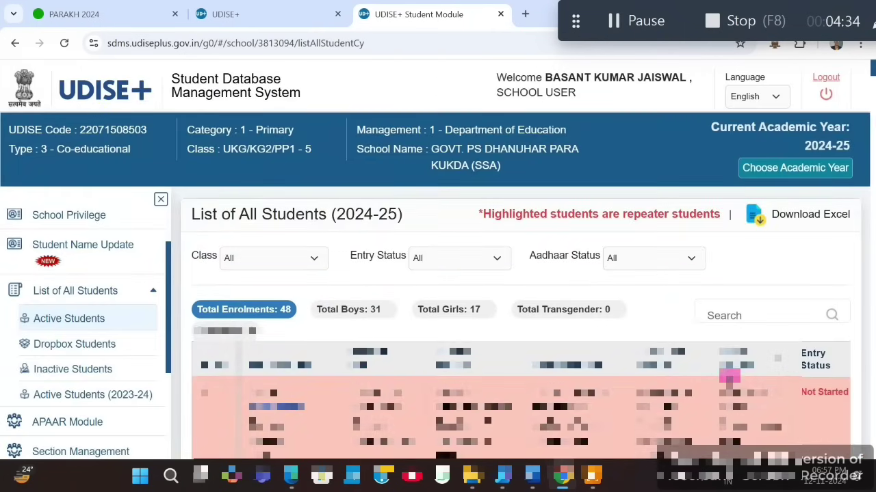
{"action": "left_click", "coordinate": [782, 218]}
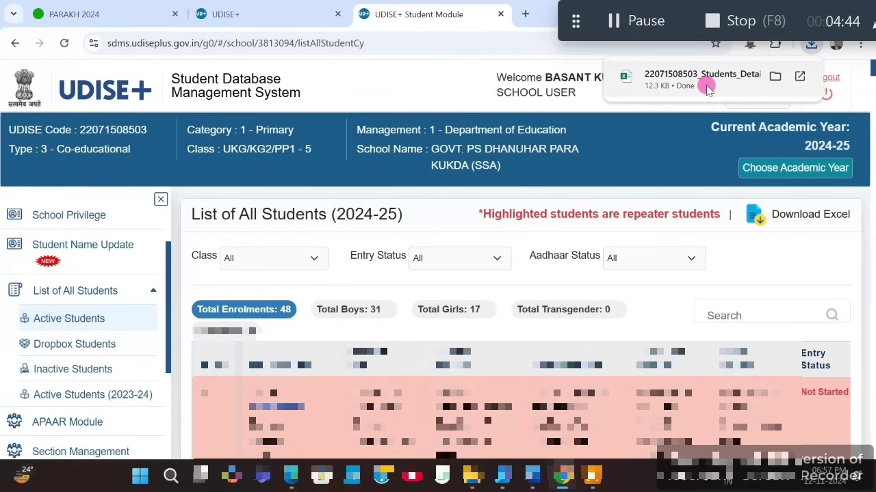
{"action": "left_click", "coordinate": [684, 82]}
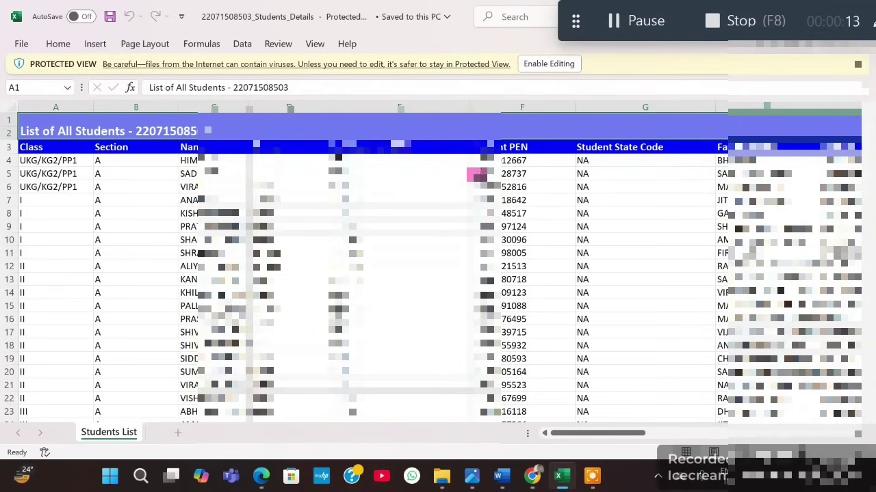
Find the class III students in the workbook and copy the first one's PEN from cell F23.
{"action": "scroll", "coordinate": [482, 175], "scroll_direction": "down", "scroll_amount": 3}
{"action": "scroll", "coordinate": [314, 260], "scroll_direction": "down", "scroll_amount": 3}
{"action": "scroll", "coordinate": [304, 270], "scroll_direction": "down", "scroll_amount": 3}
{"action": "scroll", "coordinate": [204, 290], "scroll_direction": "down", "scroll_amount": 2}
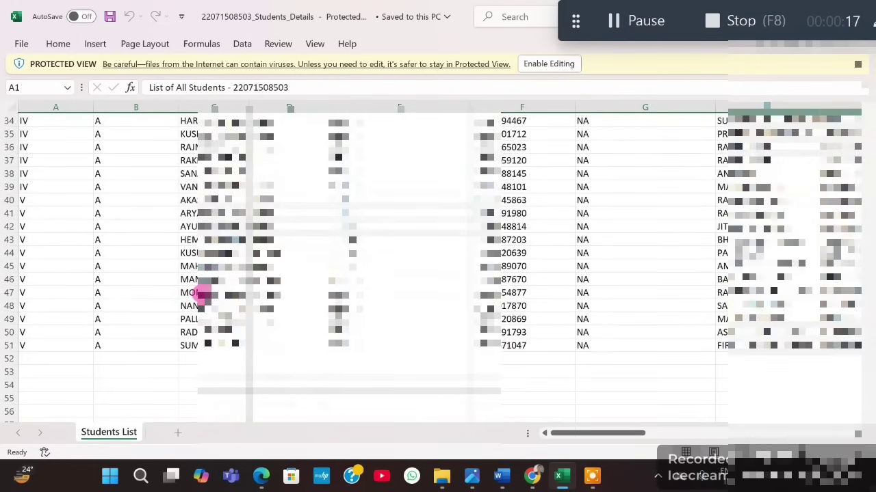
{"action": "scroll", "coordinate": [198, 289], "scroll_direction": "up", "scroll_amount": 4}
{"action": "scroll", "coordinate": [78, 215], "scroll_direction": "up", "scroll_amount": 2}
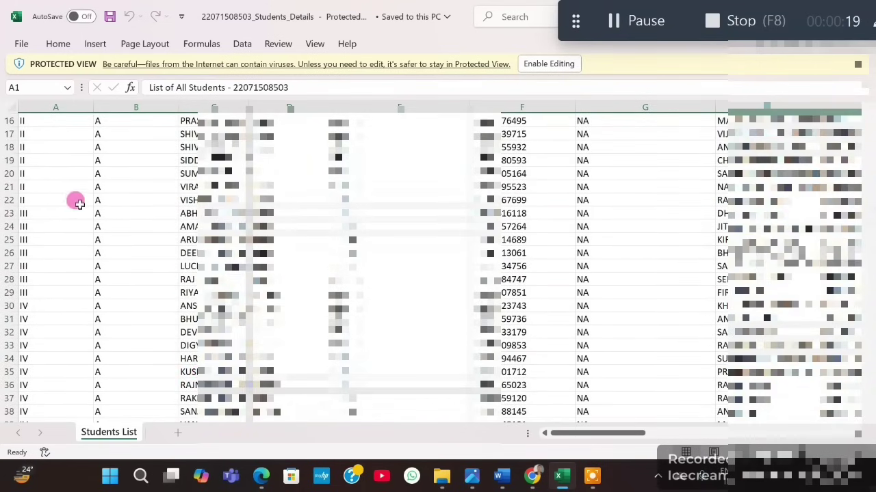
{"action": "left_click", "coordinate": [487, 212]}
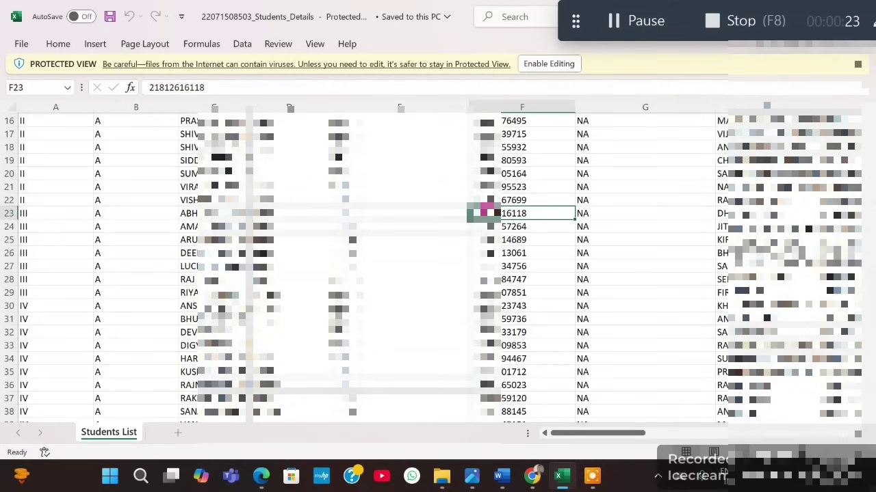
{"action": "key", "text": "ctrl+c"}
Return to PARAKH 2024 in Chrome and paste the copied PEN as the Student Unique ID.
{"action": "mouse_move", "coordinate": [558, 482]}
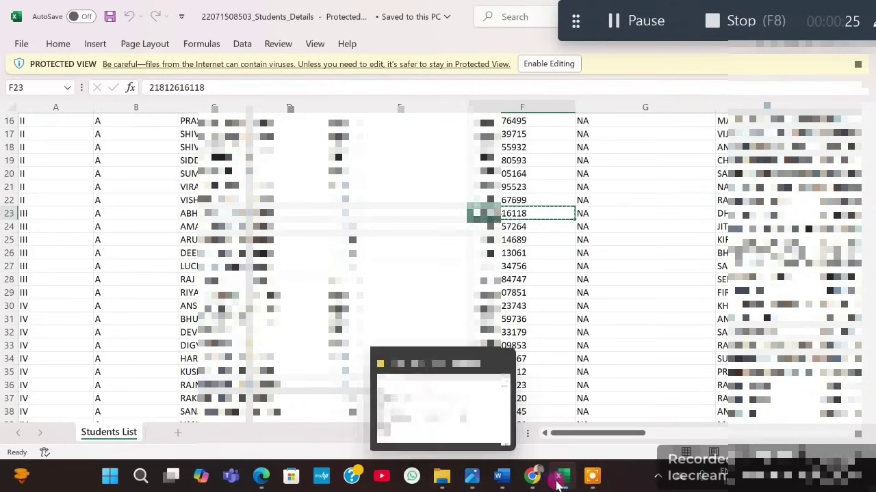
{"action": "left_click", "coordinate": [524, 416]}
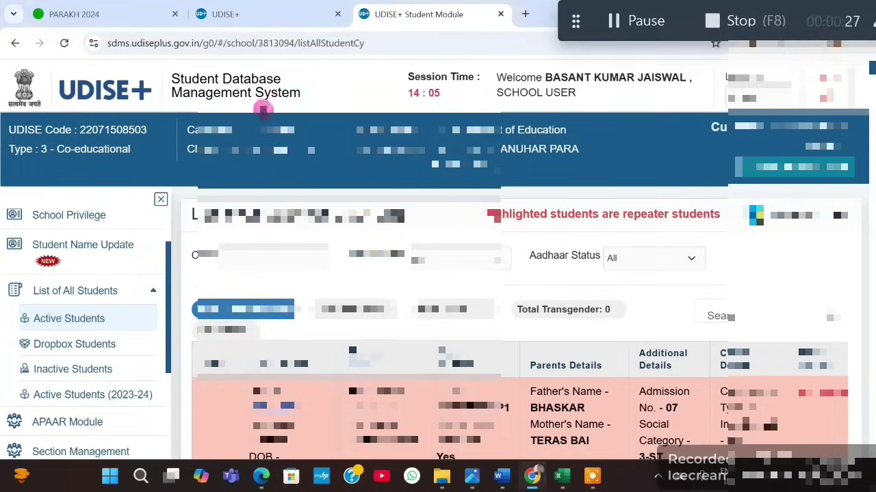
{"action": "left_click", "coordinate": [124, 9]}
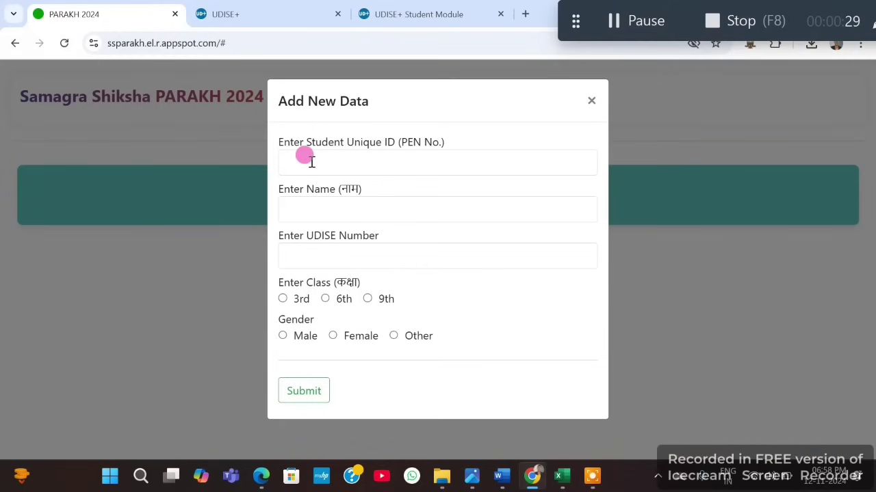
{"action": "left_click", "coordinate": [387, 162]}
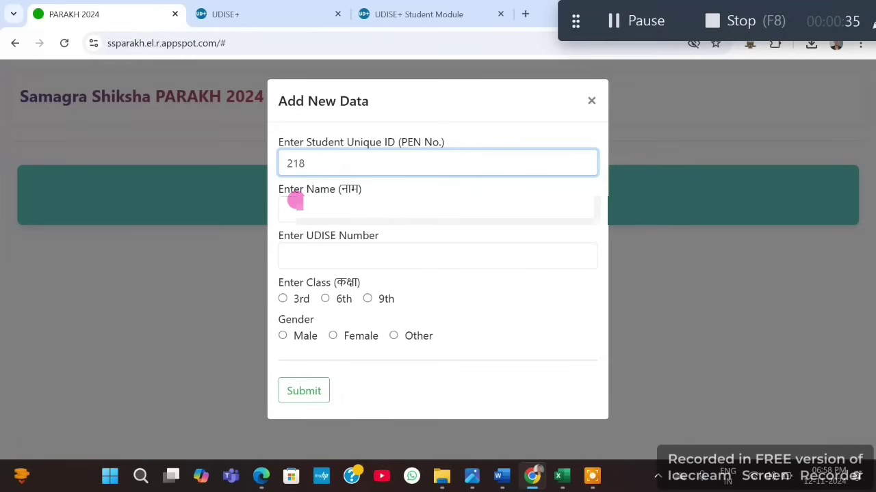
Enter the student's name and the school's UDISE number, choose class 3rd and gender Male, and submit the form.
{"action": "left_click", "coordinate": [295, 206]}
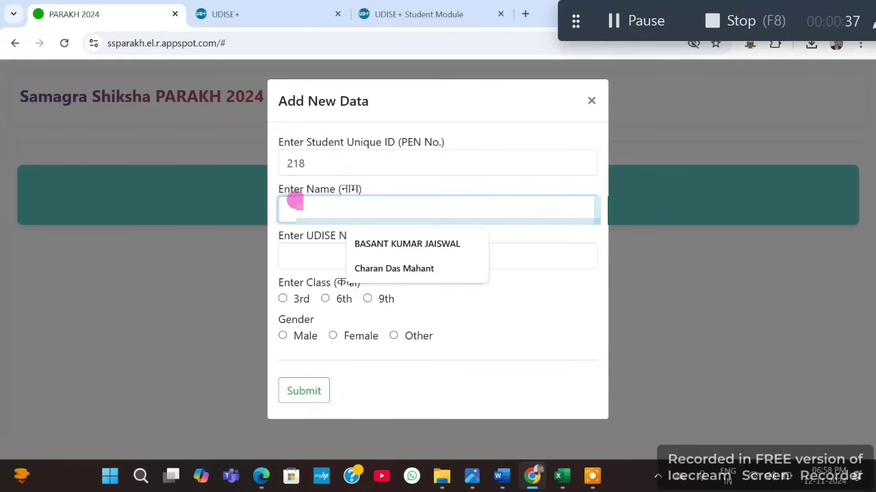
{"action": "type", "text": "Al"}
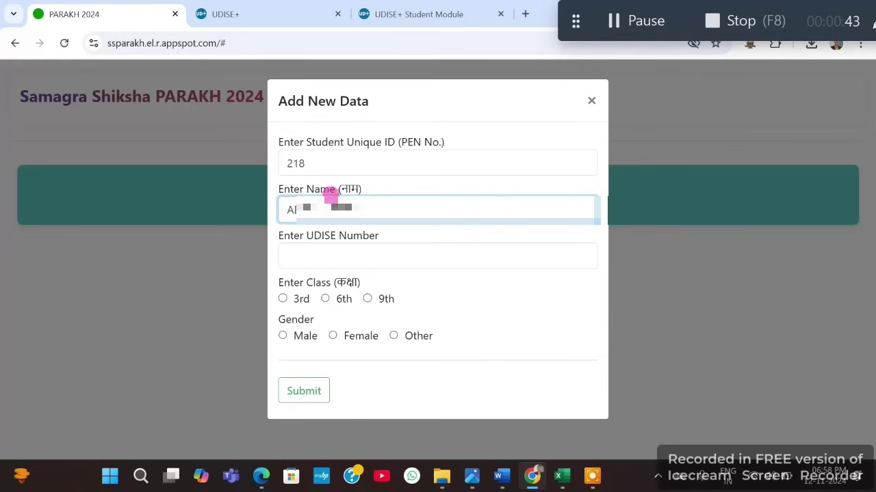
{"action": "left_click", "coordinate": [313, 253]}
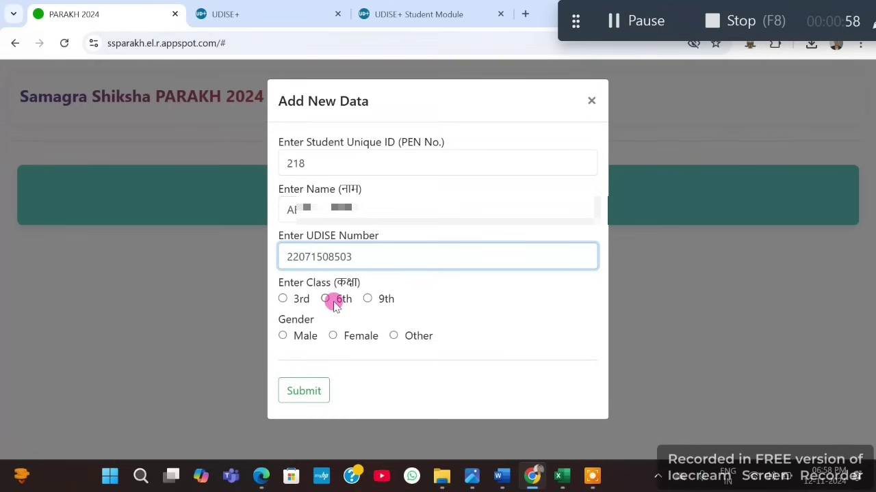
{"action": "left_click", "coordinate": [282, 299]}
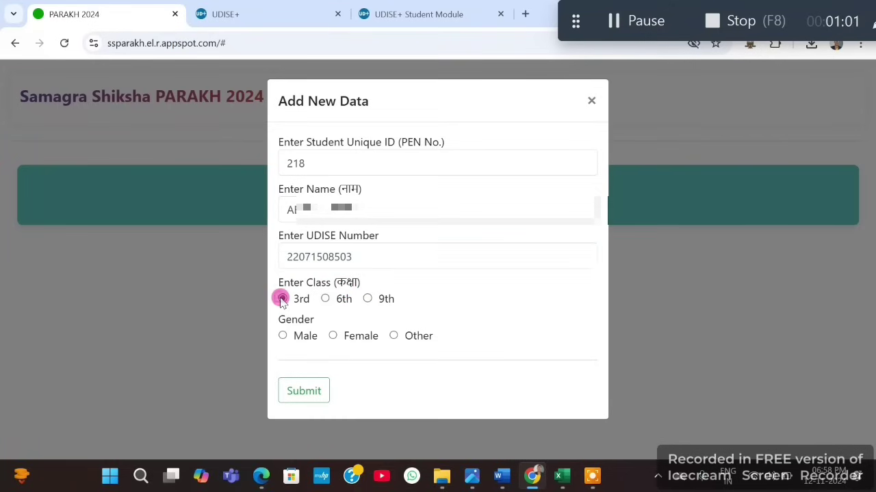
{"action": "left_click", "coordinate": [283, 336]}
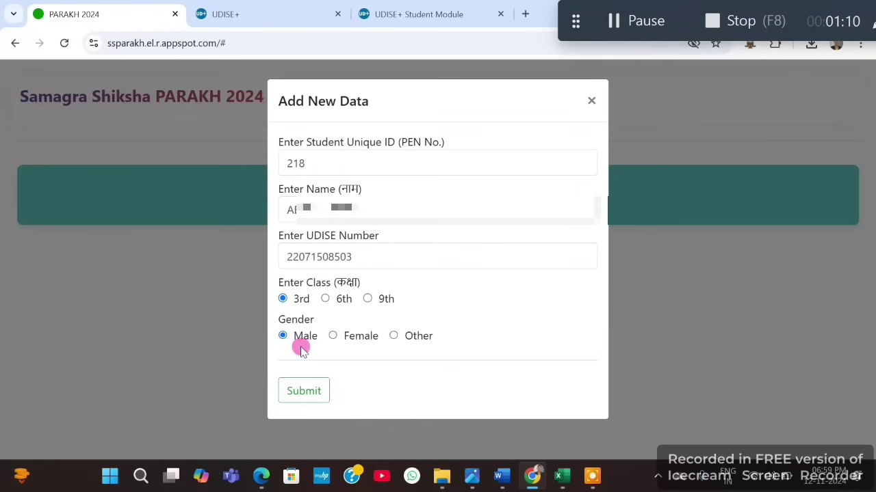
{"action": "left_click", "coordinate": [308, 396]}
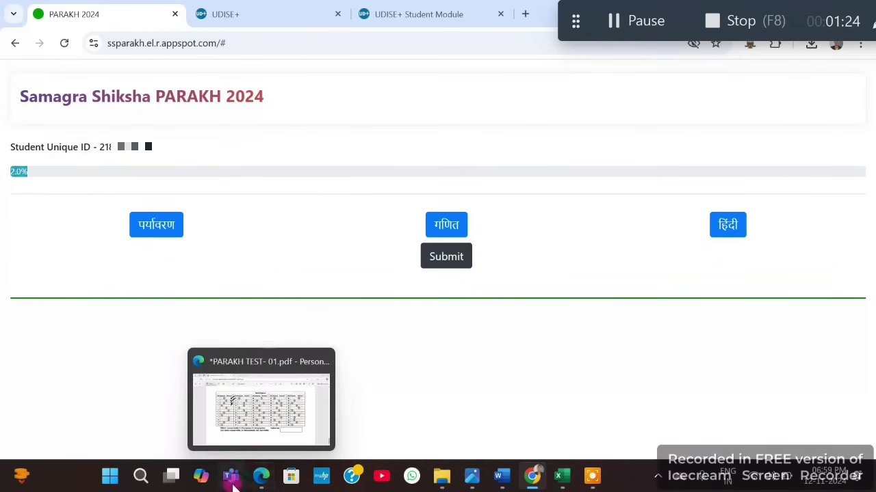
Examine the marked student responses on the OMR sheet in PARAKH TEST- 01.pdf against the PARAKH subject entry page.
{"action": "mouse_move", "coordinate": [260, 475]}
{"action": "left_click", "coordinate": [244, 417]}
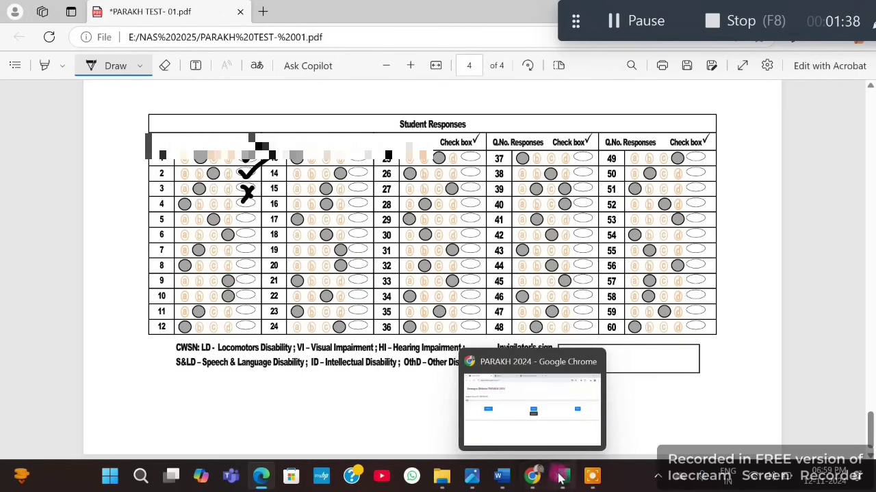
{"action": "mouse_move", "coordinate": [531, 477]}
{"action": "left_click", "coordinate": [524, 417]}
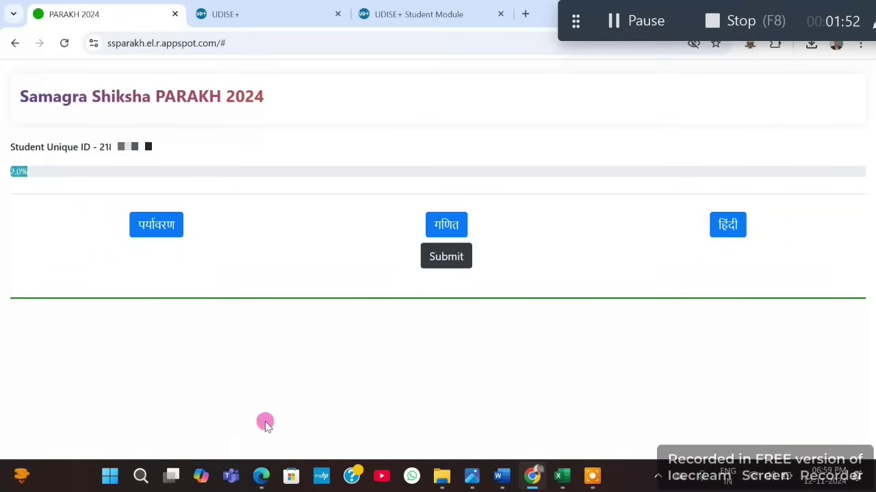
{"action": "mouse_move", "coordinate": [262, 480]}
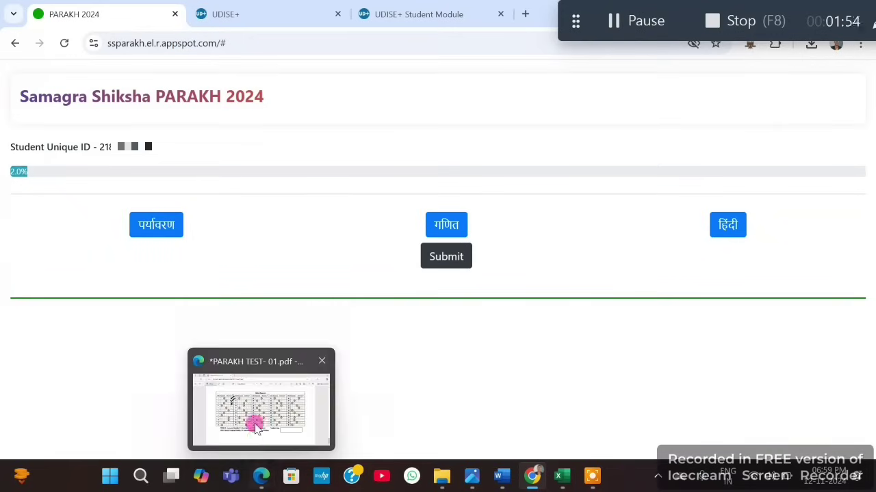
{"action": "left_click", "coordinate": [251, 416]}
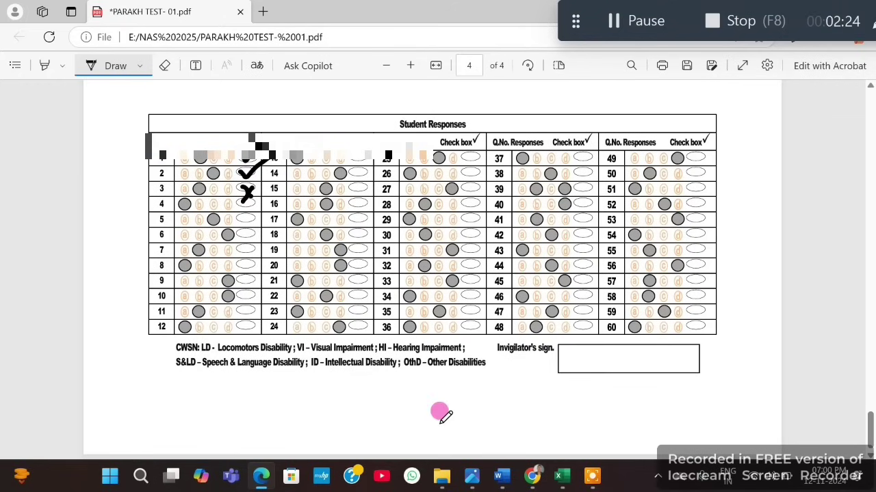
Switch back to PARAKH 2024 in Chrome and open the पर्यावरण answer section.
{"action": "mouse_move", "coordinate": [531, 475]}
{"action": "left_click", "coordinate": [524, 434]}
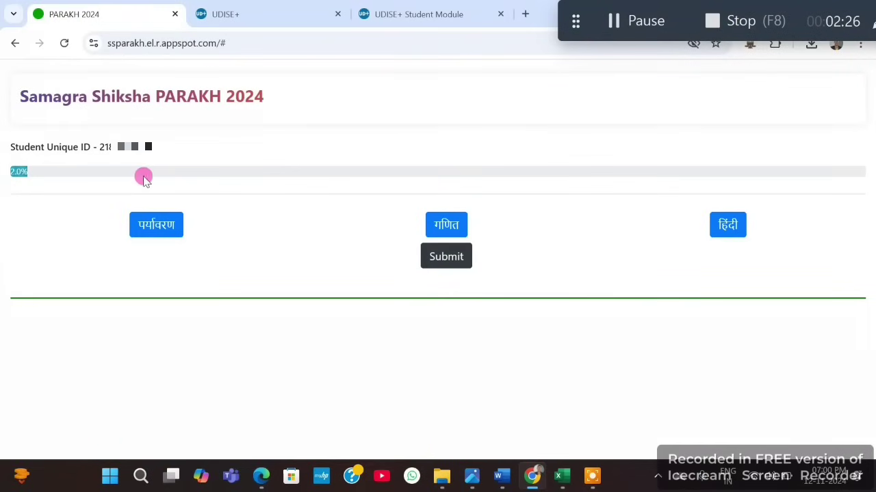
{"action": "left_click", "coordinate": [156, 227]}
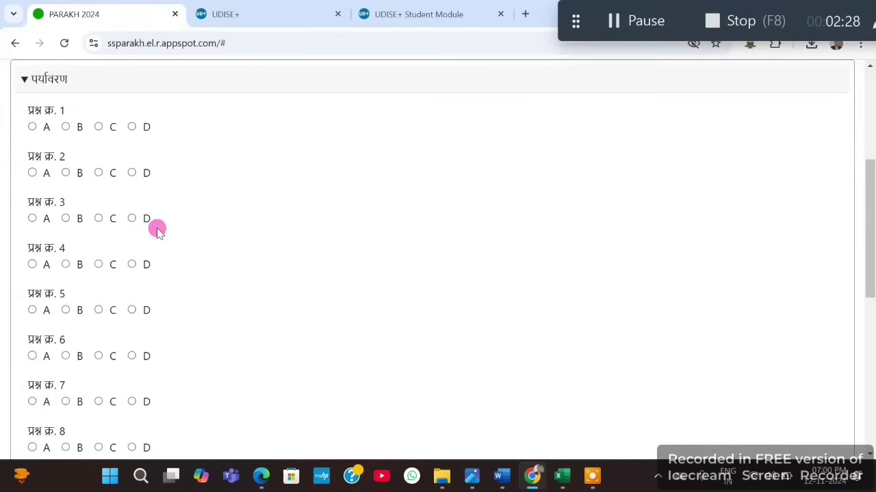